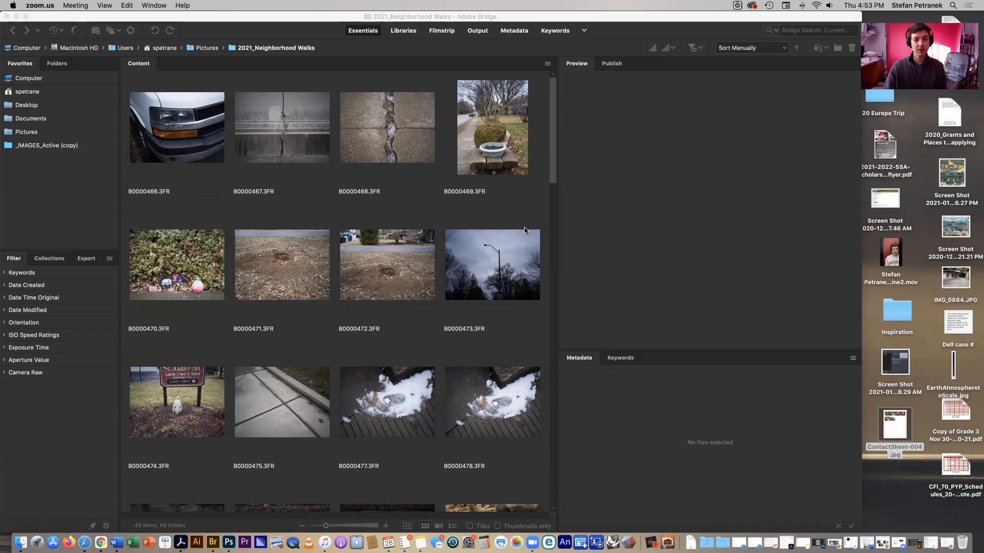
Select all 49 neighborhood-walk photos in the Bridge folder.
{"action": "left_click_drag", "start_coordinate": [554, 158], "coordinate": [532, 453]}
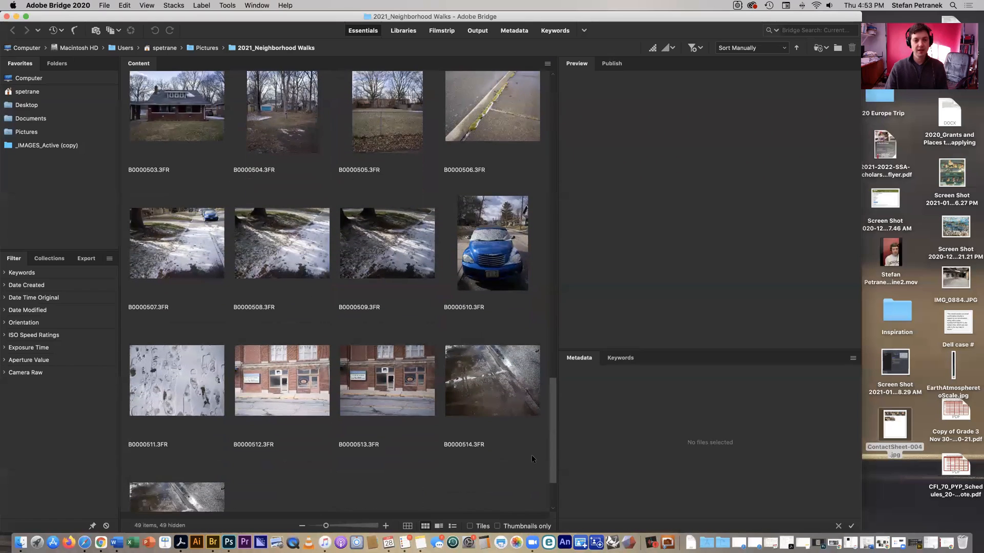
{"action": "scroll", "coordinate": [529, 441], "scroll_direction": "up", "scroll_amount": 10}
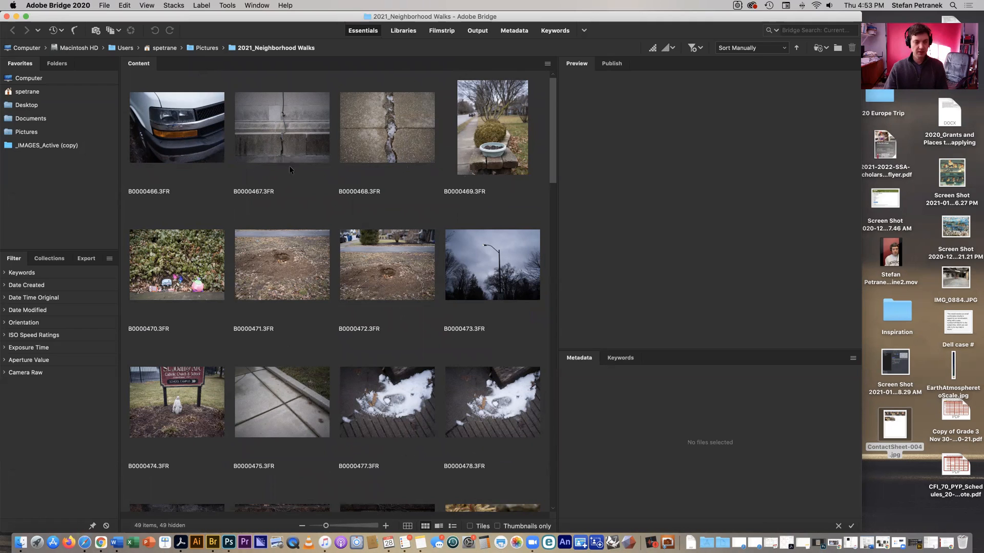
{"action": "left_click", "coordinate": [123, 8]}
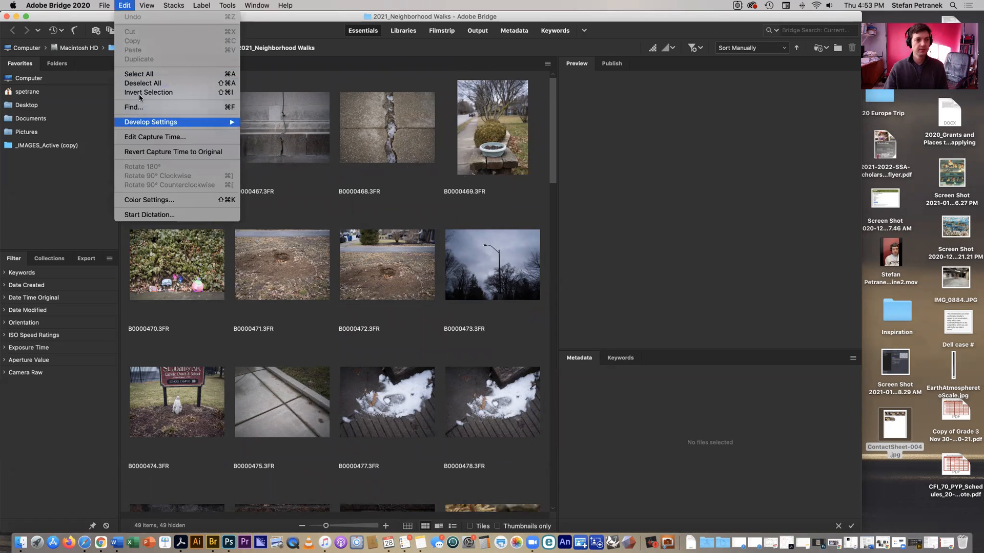
{"action": "left_click", "coordinate": [297, 223]}
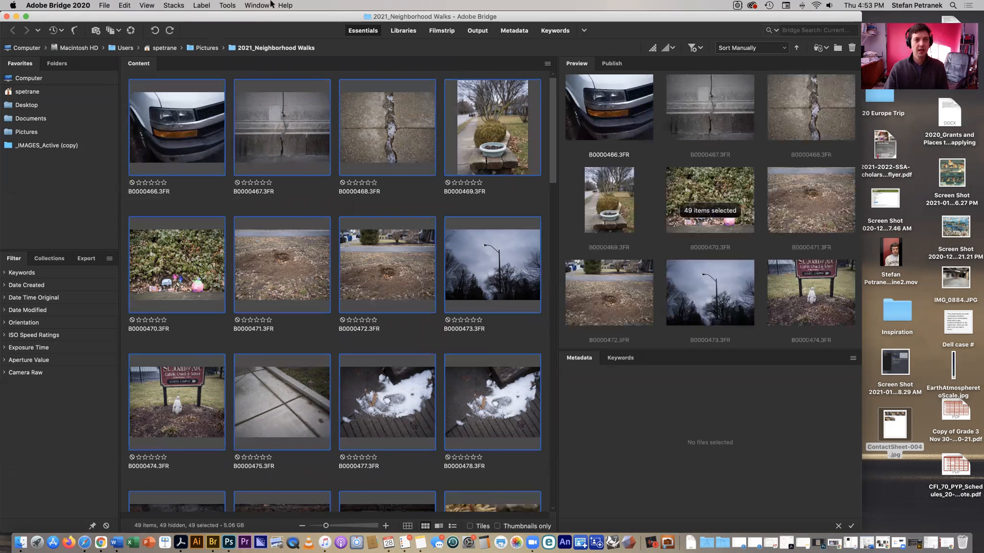
Send the selected photos to Photoshop's Contact Sheet II.
{"action": "left_click", "coordinate": [227, 7]}
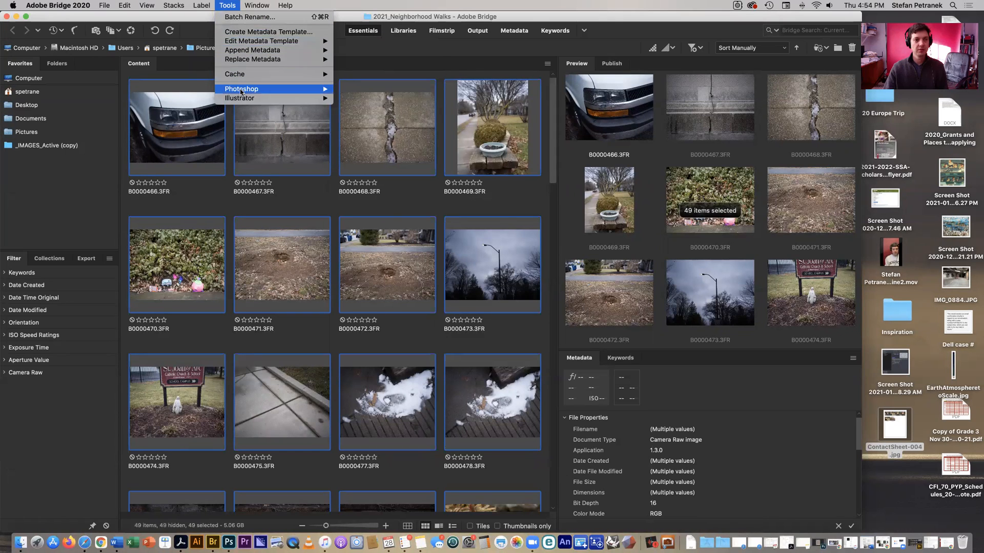
{"action": "mouse_move", "coordinate": [241, 91]}
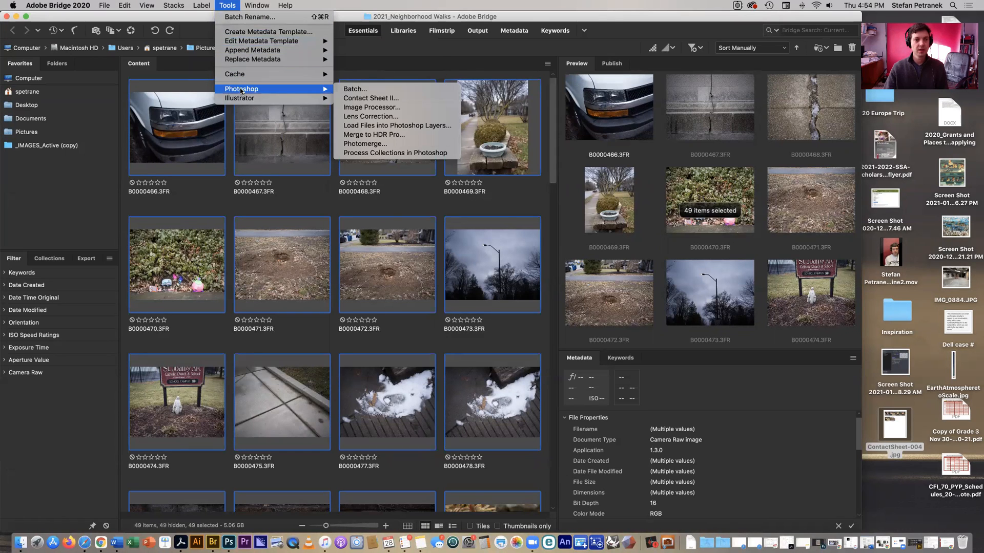
{"action": "left_click", "coordinate": [367, 98]}
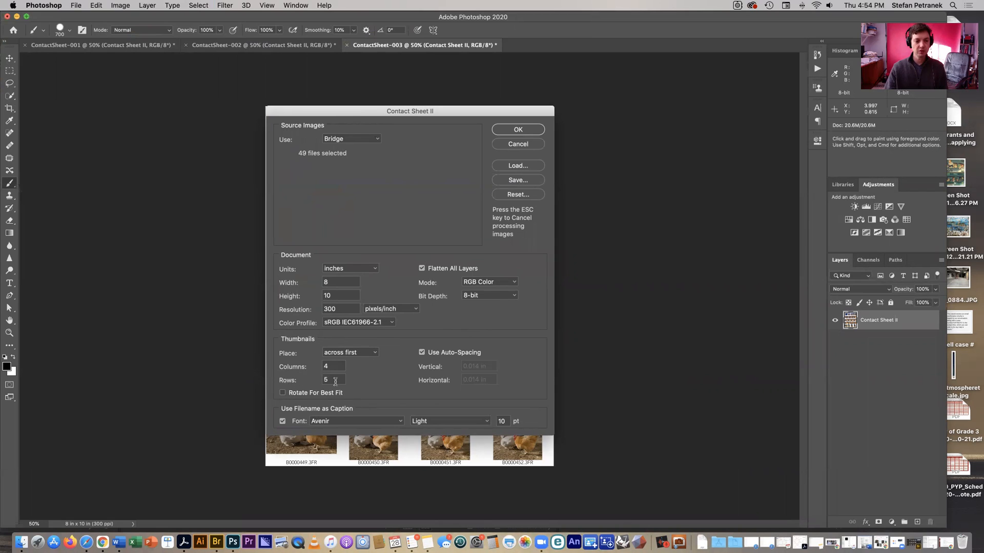
Change the layout from 5 rows to 6 and generate the contact sheets.
{"action": "left_click_drag", "start_coordinate": [329, 367], "coordinate": [322, 379]}
{"action": "type", "text": "6"}
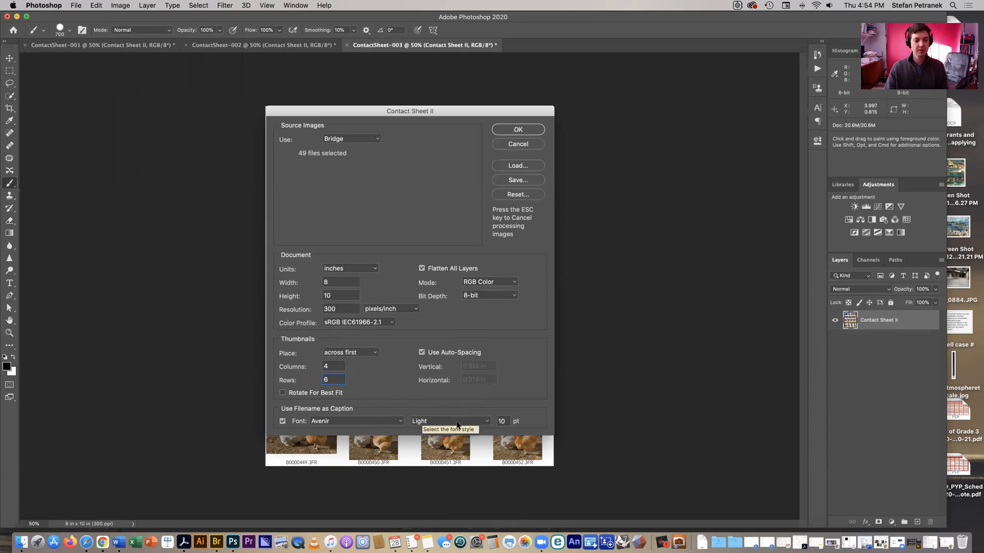
{"action": "left_click", "coordinate": [511, 134]}
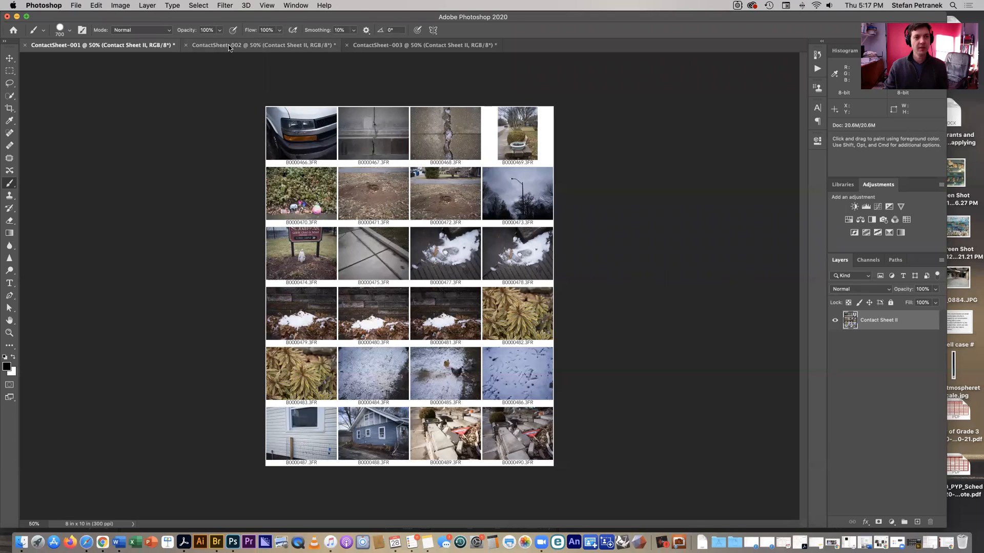
{"action": "left_click", "coordinate": [266, 46]}
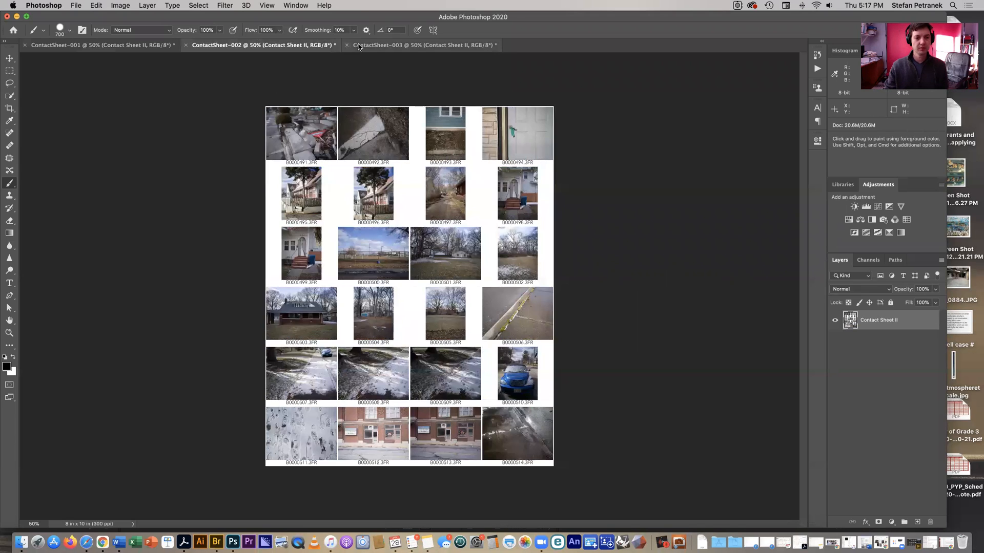
{"action": "left_click", "coordinate": [358, 46]}
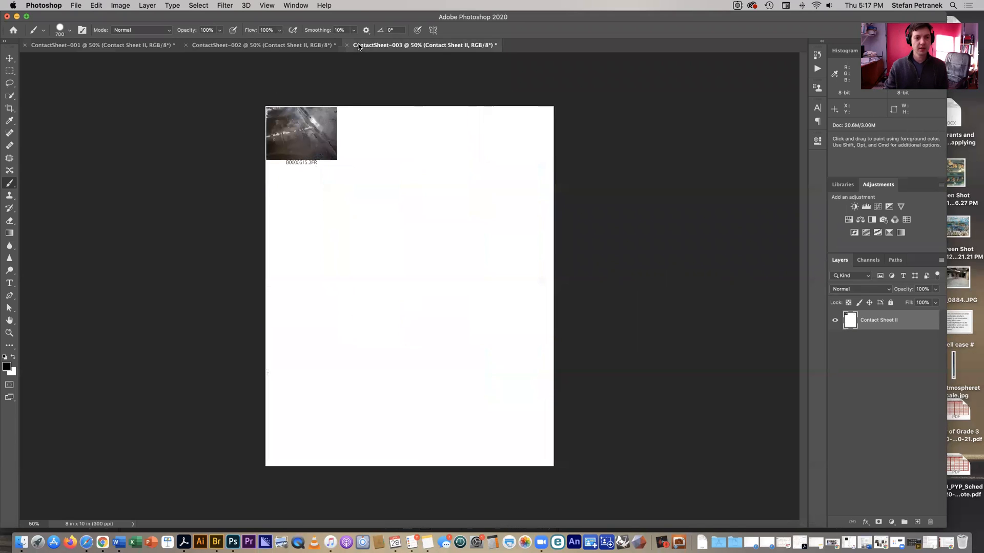
{"action": "left_click", "coordinate": [213, 48]}
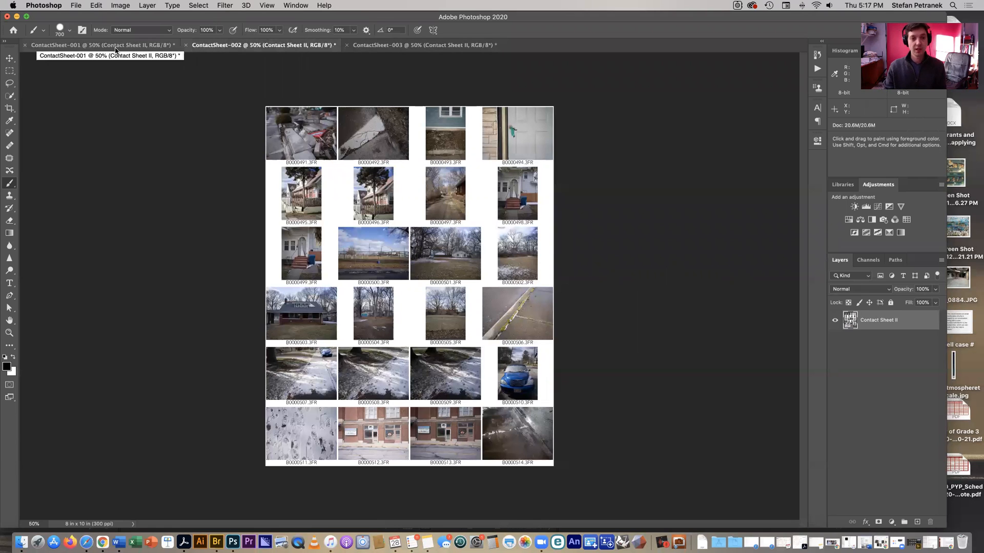
{"action": "key", "text": "super+1"}
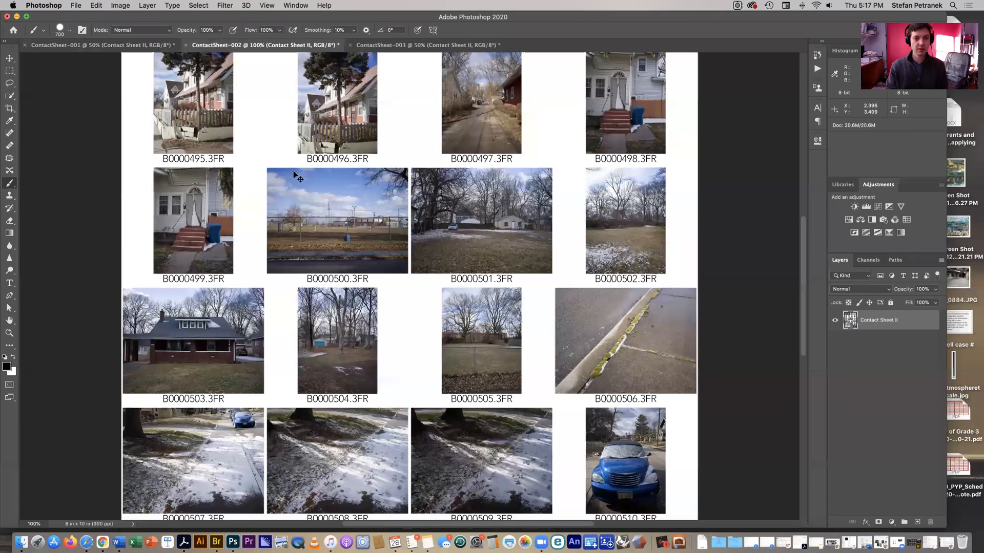
{"action": "key", "text": "super+equal"}
{"action": "left_click_drag", "start_coordinate": [428, 205], "coordinate": [672, 367]}
{"action": "left_click_drag", "start_coordinate": [342, 186], "coordinate": [346, 294]}
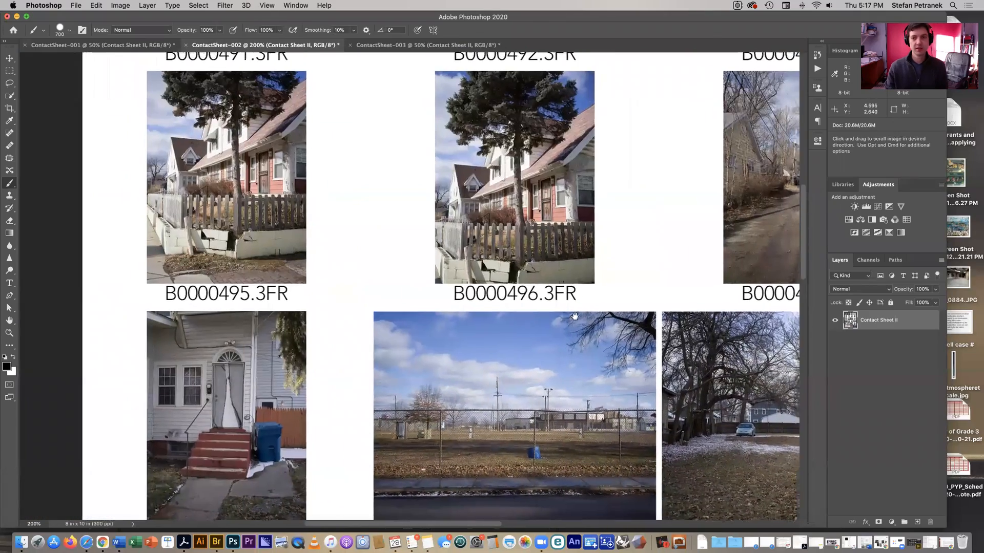
{"action": "left_click_drag", "start_coordinate": [662, 256], "coordinate": [468, 375]}
{"action": "key", "text": "super+0"}
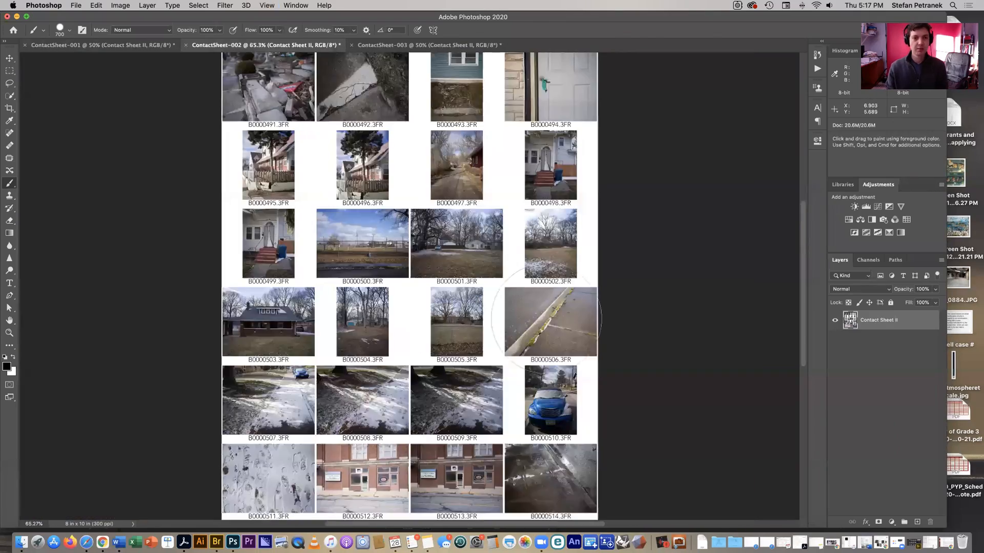
{"action": "key", "text": "super+minus"}
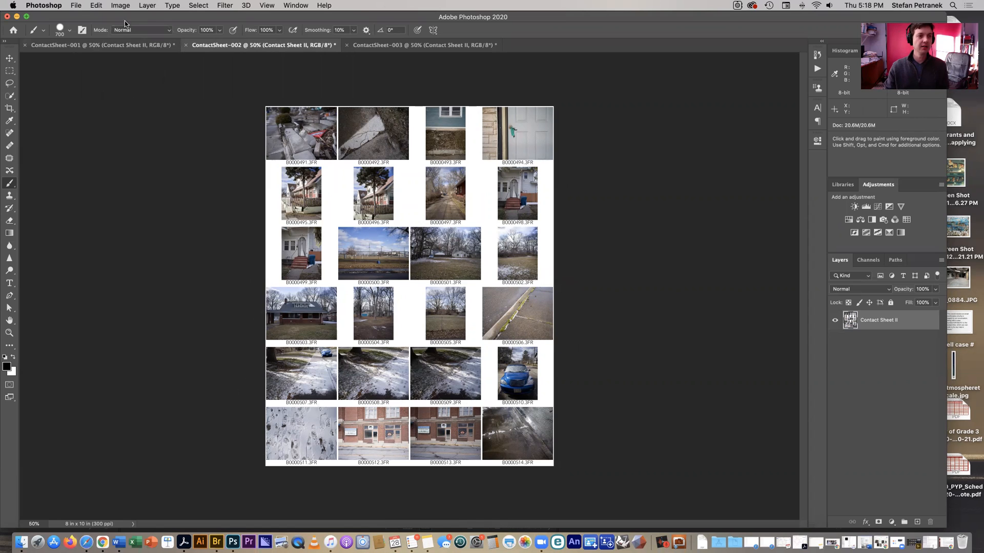
{"action": "left_click", "coordinate": [105, 45]}
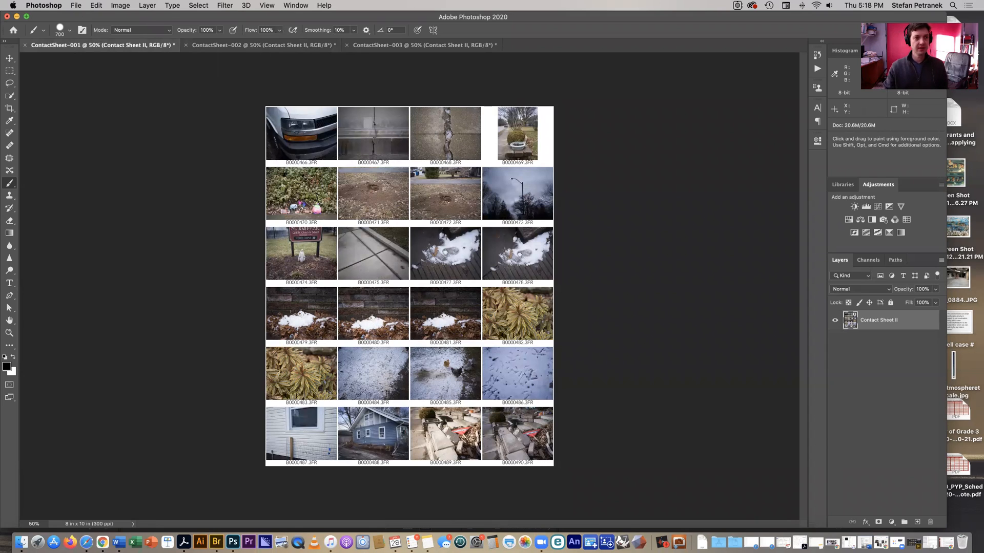
Save a copy of the first contact sheet with JPEG as the format.
{"action": "left_click", "coordinate": [75, 6]}
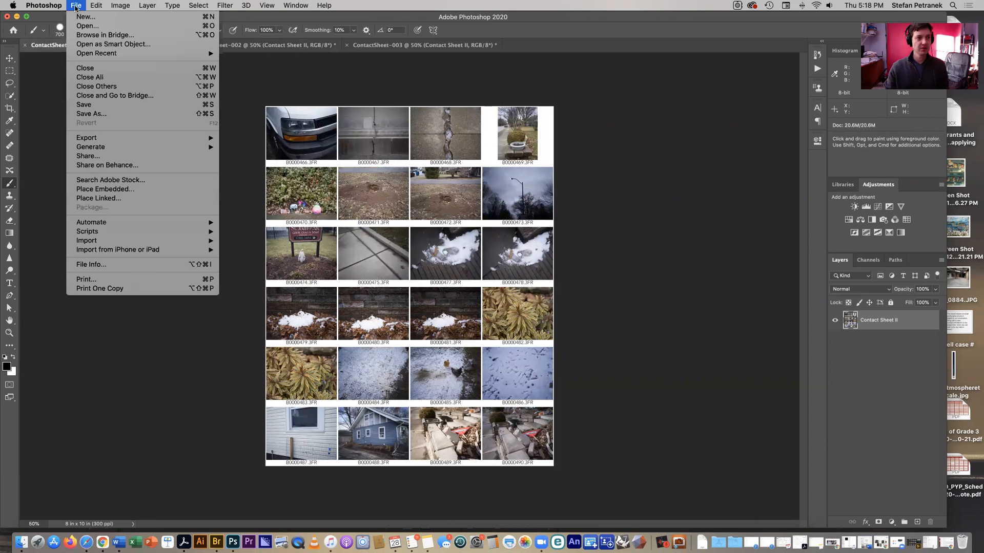
{"action": "left_click", "coordinate": [86, 114]}
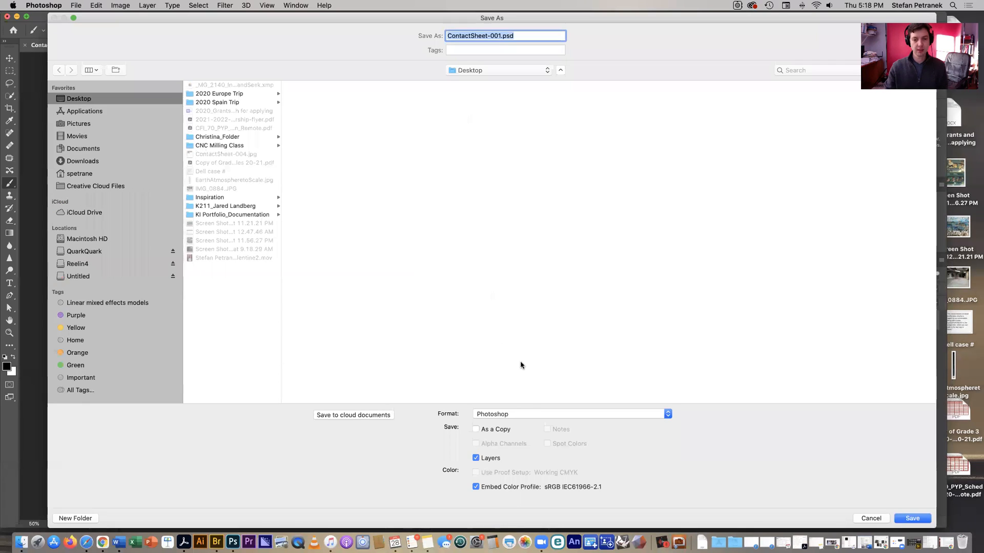
{"action": "left_click", "coordinate": [515, 416]}
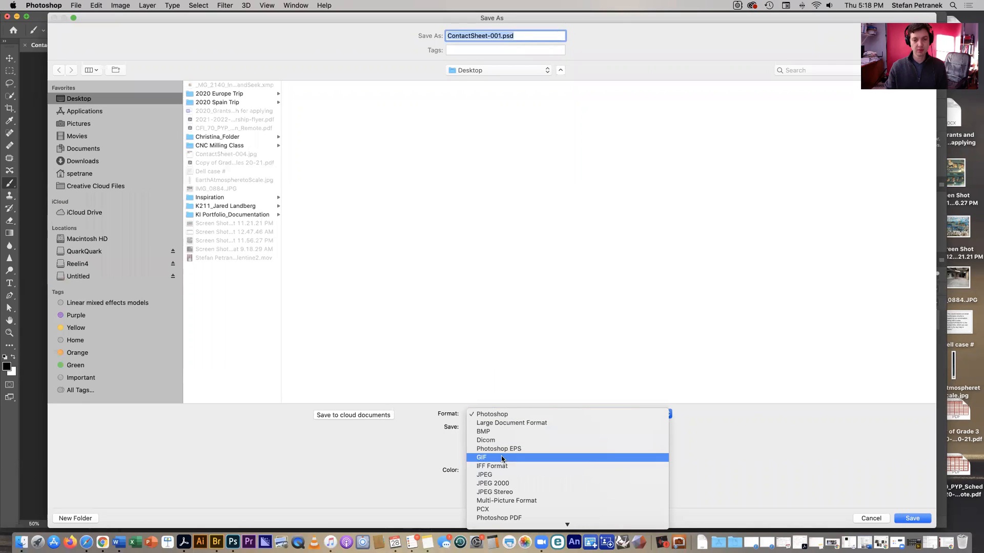
{"action": "left_click", "coordinate": [500, 474]}
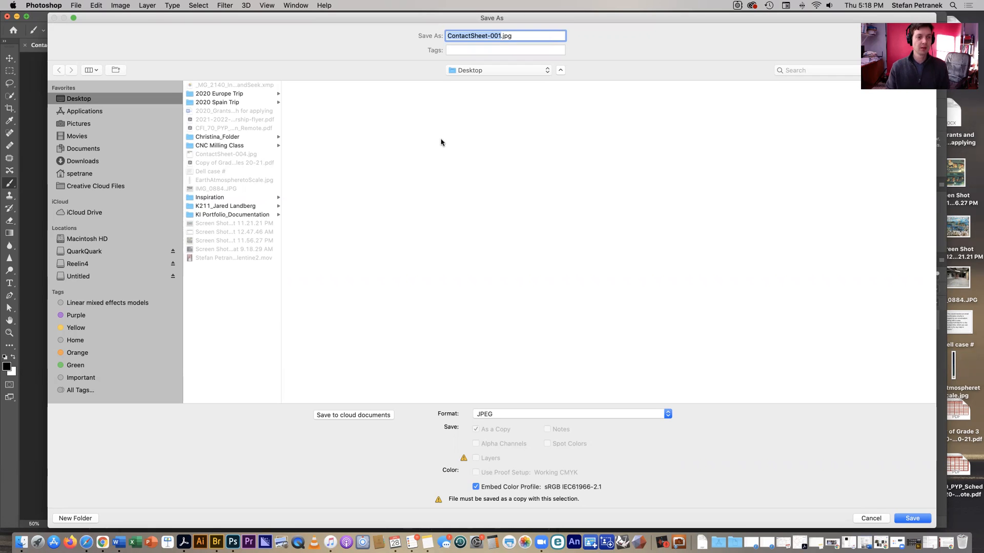
Name the file with the surname followed by _A3_CS#1 and save it.
{"action": "double_click", "coordinate": [476, 35]}
{"action": "type", "text": "Petranek"}
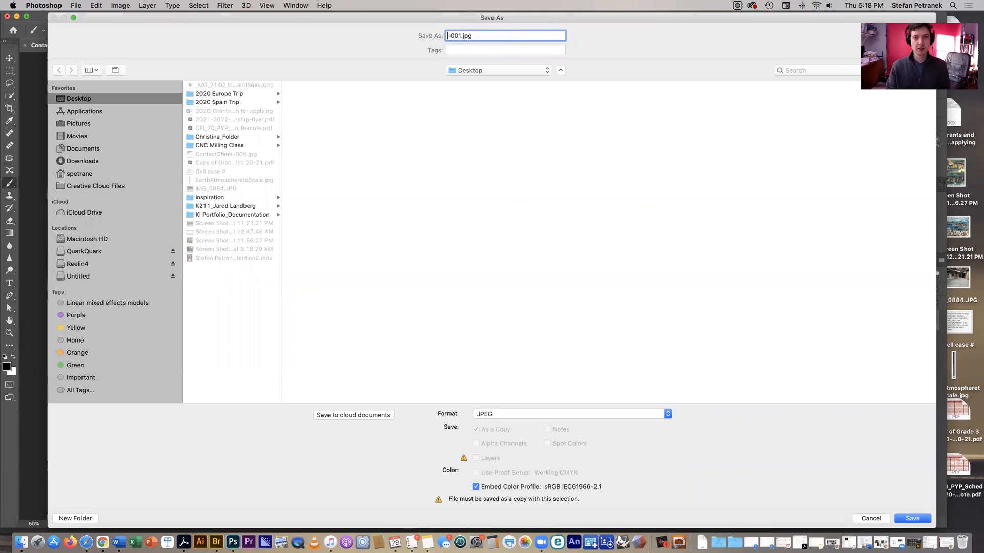
{"action": "type", "text": "_"}
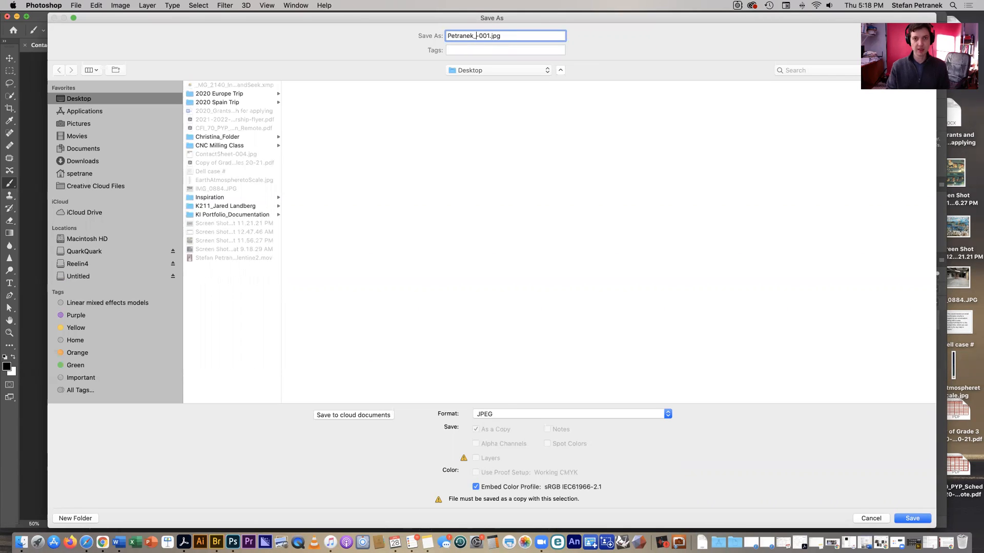
{"action": "type", "text": "A#"}
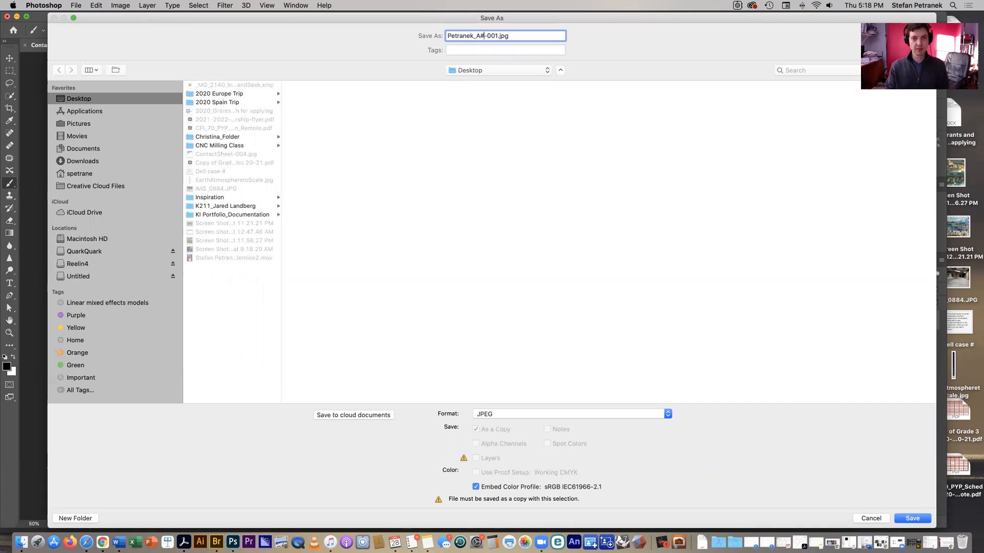
{"action": "key", "text": "BackSpace"}
{"action": "type", "text": "3_"}
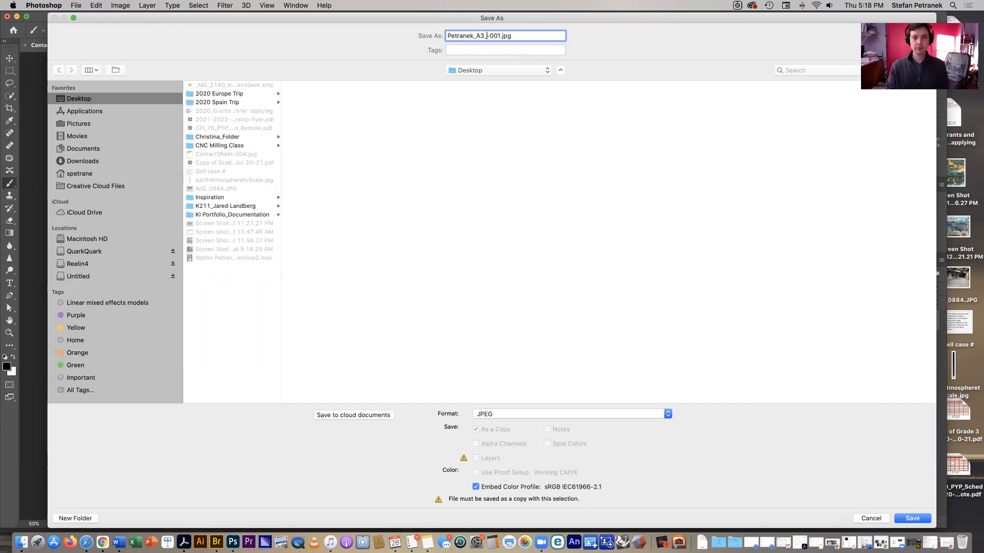
{"action": "type", "text": "CS"}
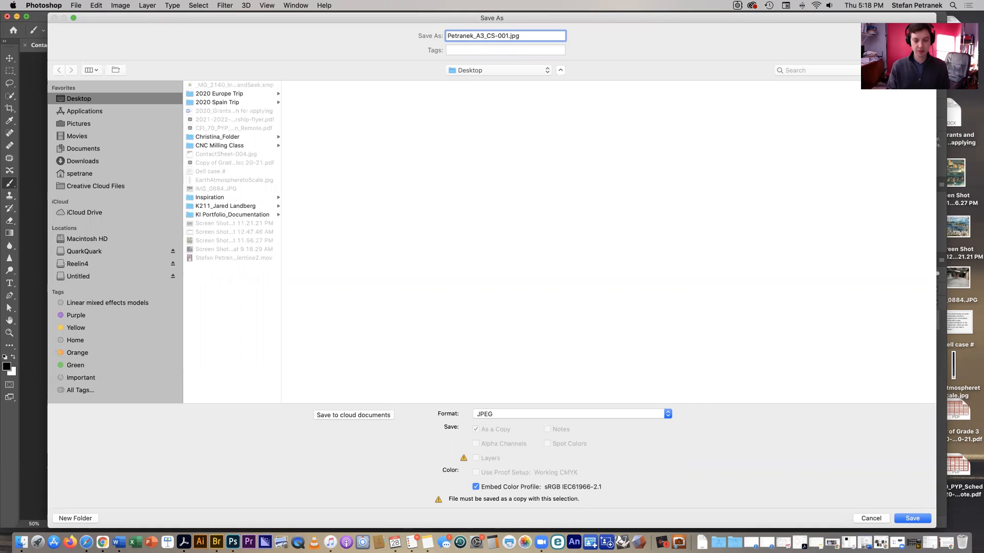
{"action": "type", "text": "#"}
{"action": "key", "text": "Delete"}
{"action": "key", "text": "Delete"}
{"action": "key", "text": "Delete"}
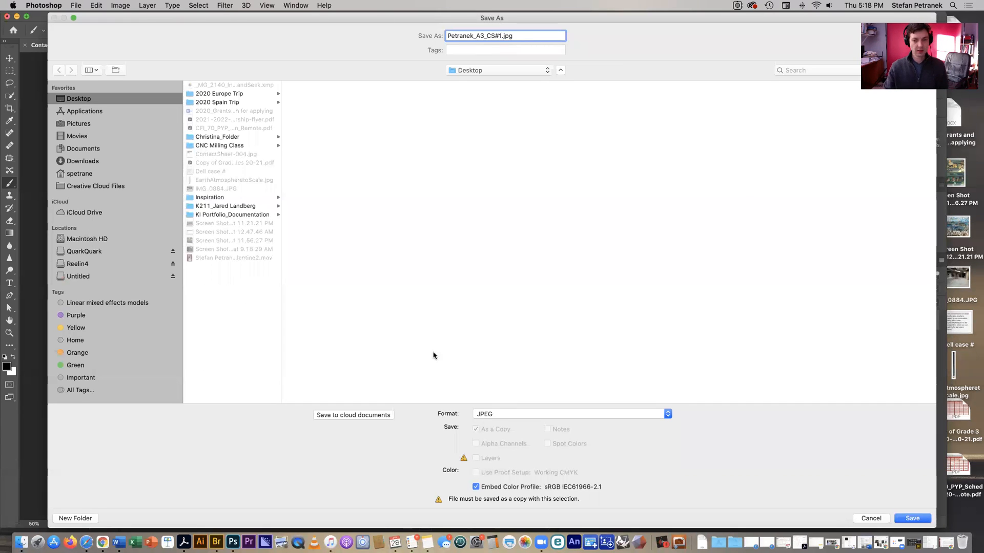
{"action": "left_click", "coordinate": [913, 519]}
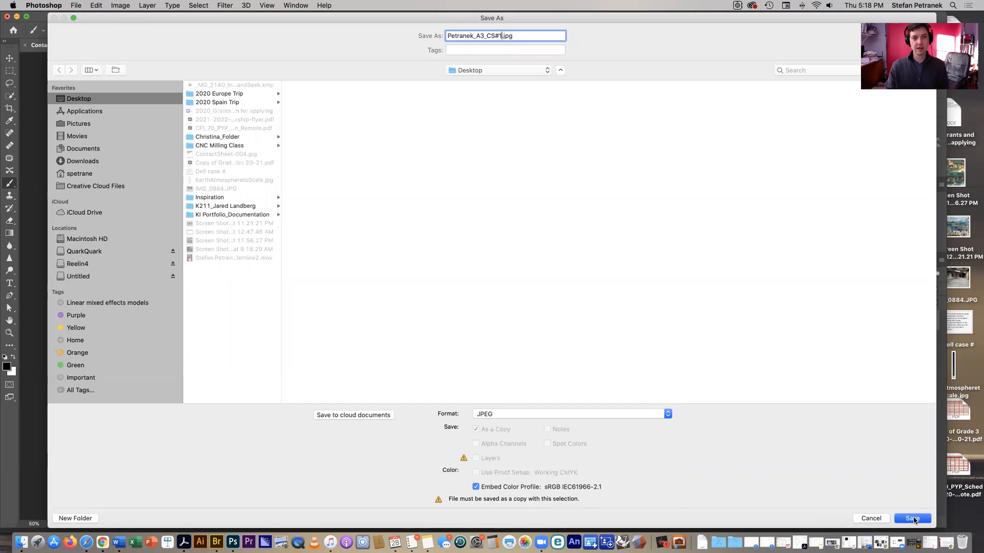
Accept JPEG quality 7 (Medium), then close ContactSheet-001 without saving.
{"action": "left_click_drag", "start_coordinate": [466, 194], "coordinate": [389, 94]}
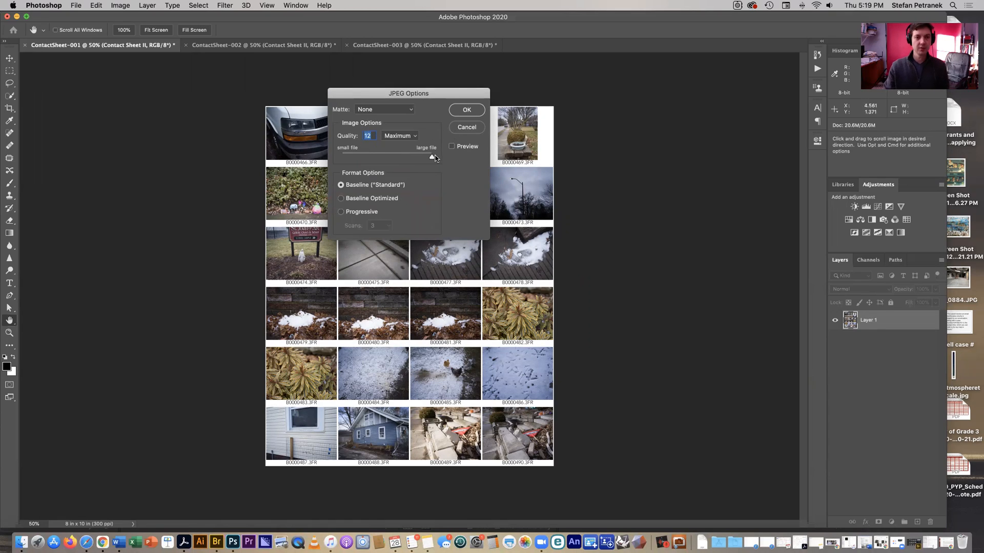
{"action": "left_click", "coordinate": [459, 113]}
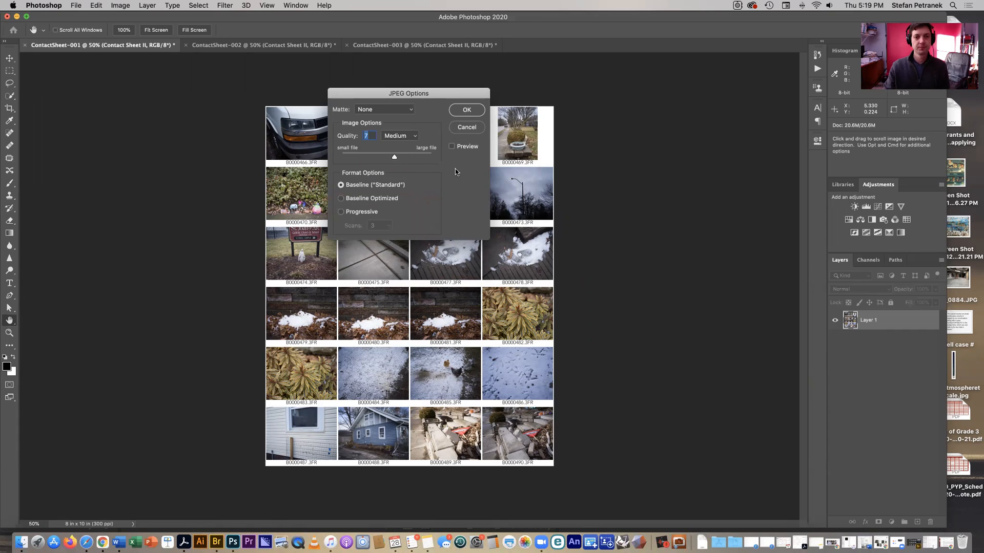
{"action": "left_click", "coordinate": [24, 45]}
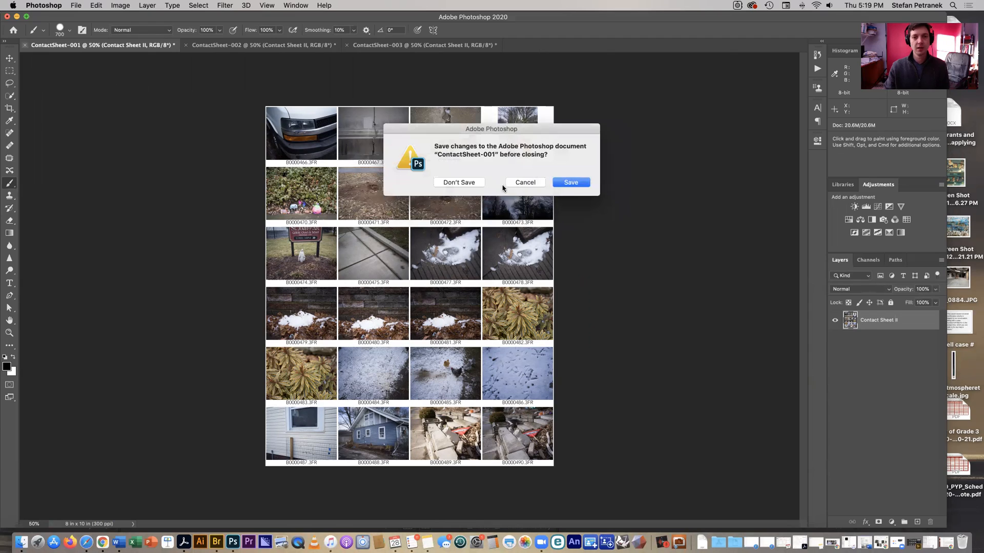
{"action": "left_click", "coordinate": [445, 185]}
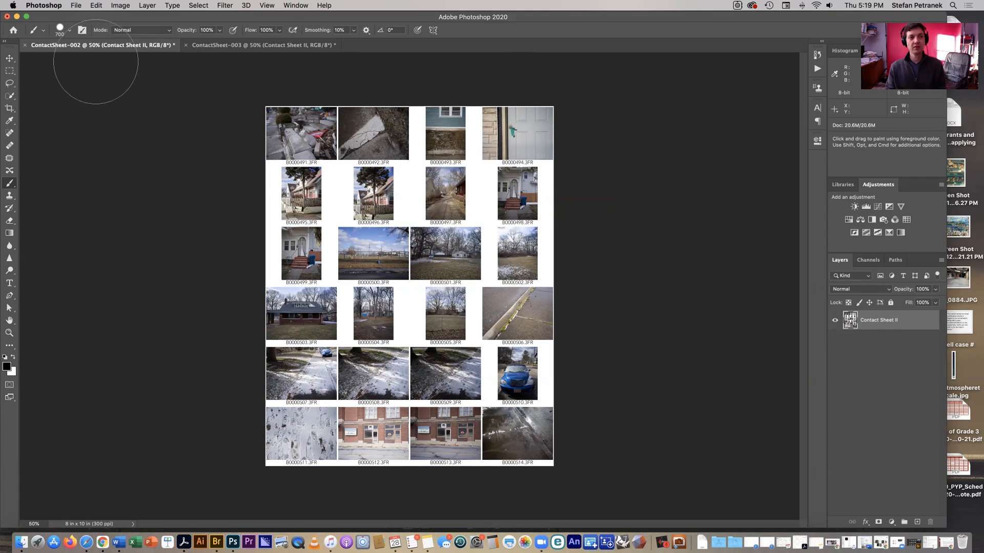
Launch Contact Sheet II again via File > Automate.
{"action": "left_click", "coordinate": [76, 6]}
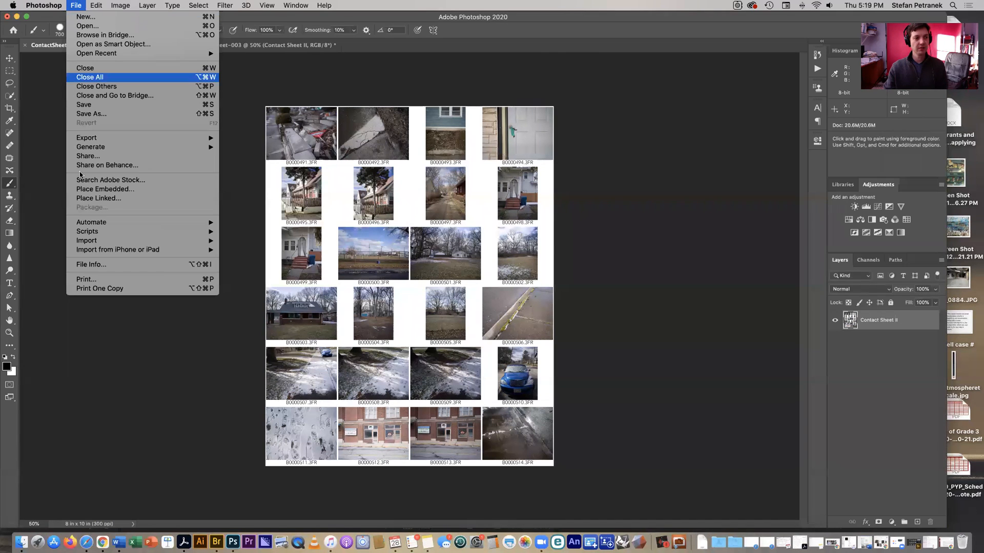
{"action": "mouse_move", "coordinate": [89, 225]}
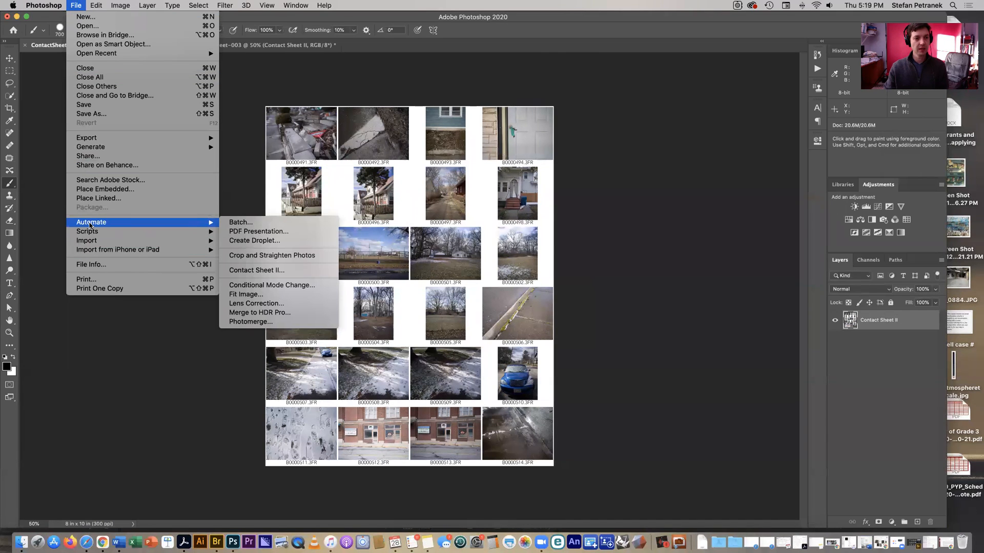
{"action": "left_click", "coordinate": [261, 271]}
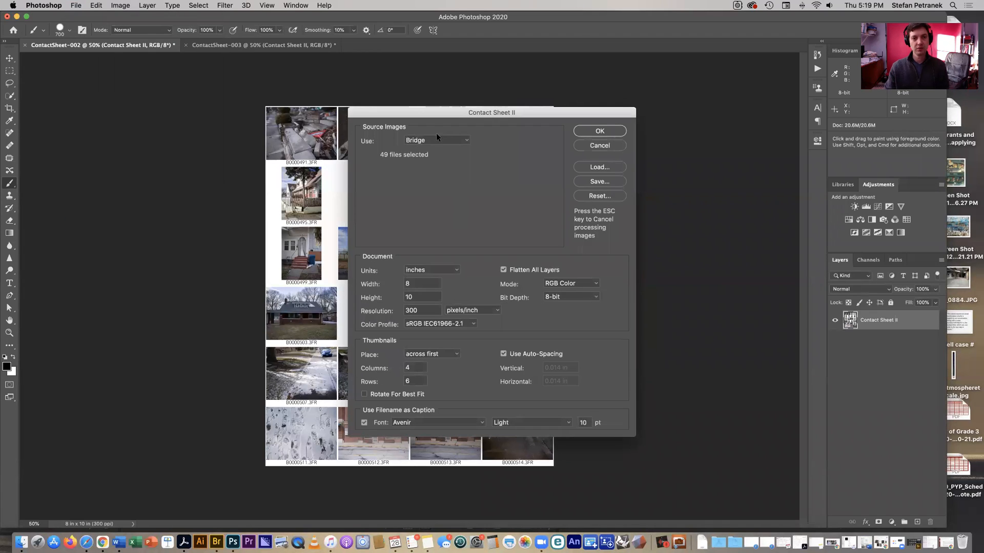
Set the source images to Files, leaving the file list empty.
{"action": "left_click", "coordinate": [436, 141]}
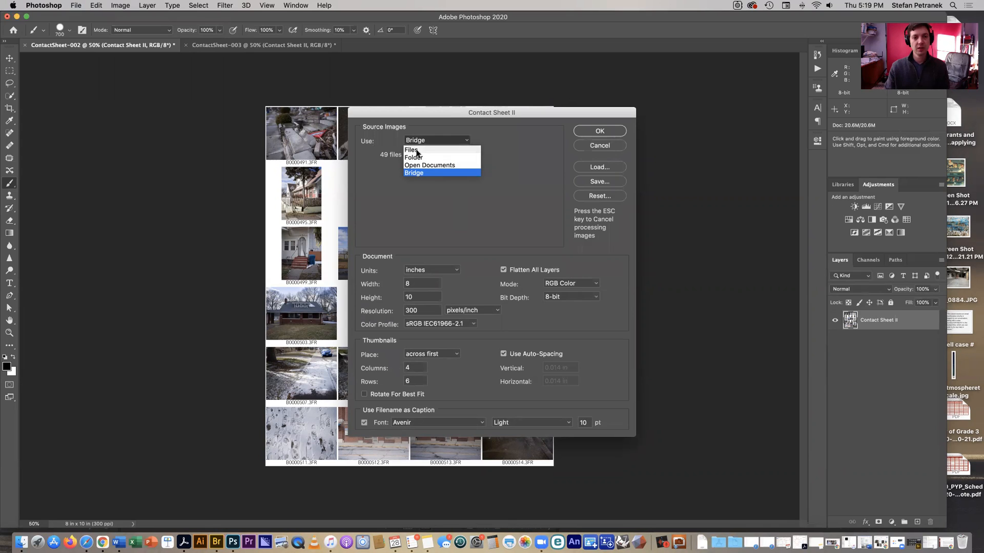
{"action": "left_click", "coordinate": [417, 150]}
{"action": "left_click", "coordinate": [514, 156]}
{"action": "left_click", "coordinate": [926, 374]}
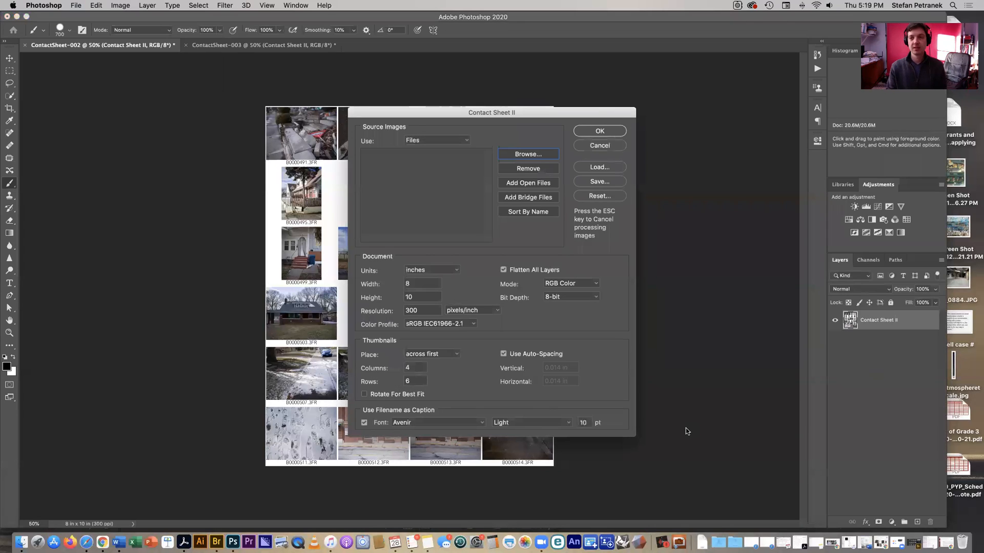